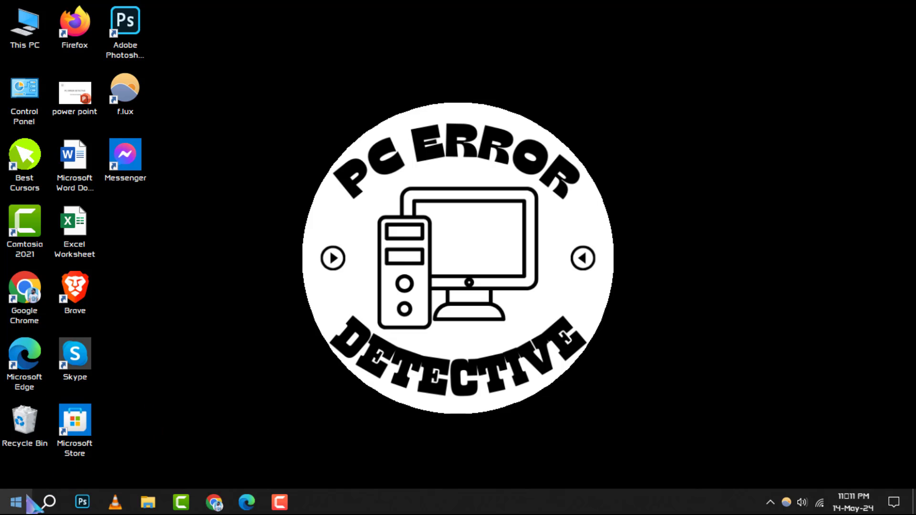
- Open File Explorer from the Start quick menu and show This PC with drives C, D, F, G
{"action": "right_click", "coordinate": [28, 499]}
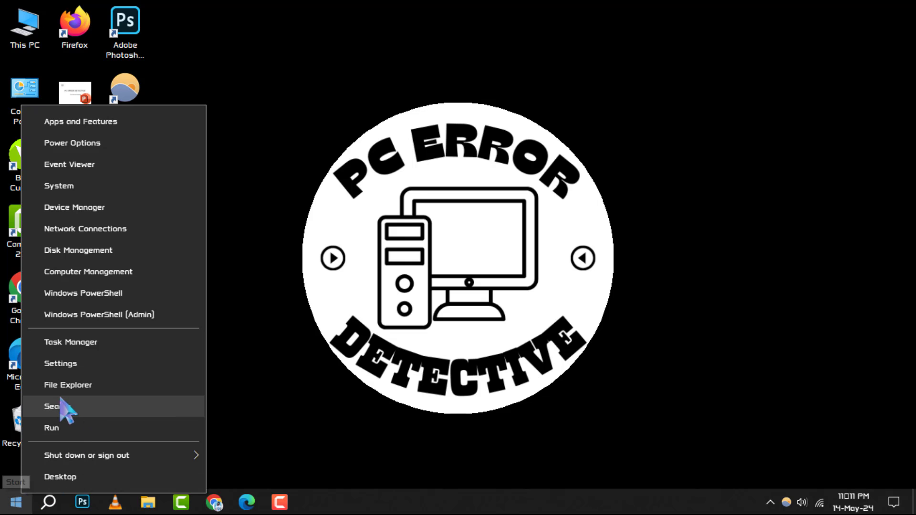
{"action": "left_click", "coordinate": [68, 386]}
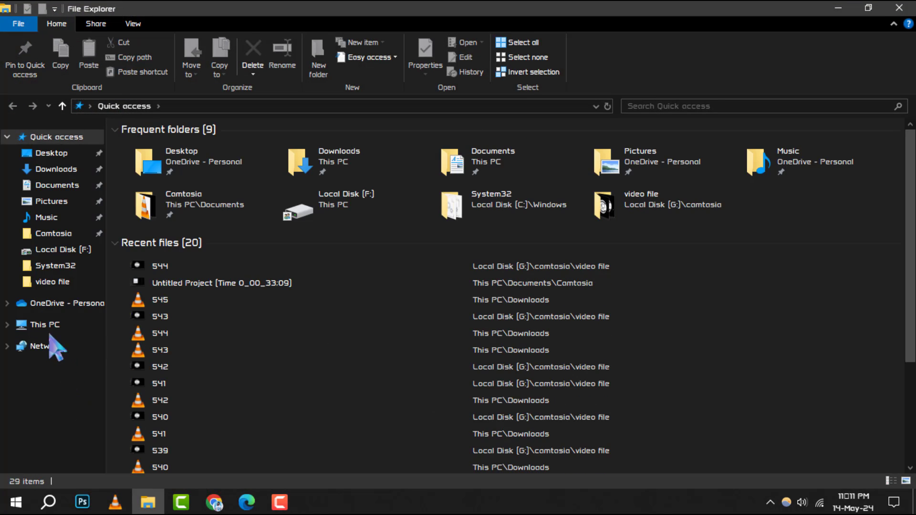
{"action": "left_click", "coordinate": [46, 326]}
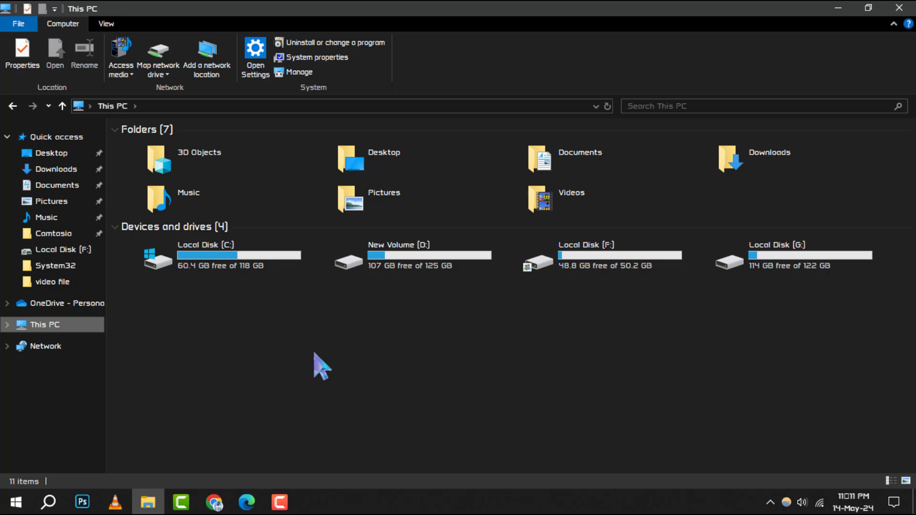
- Run Check and Scan drive from the Tools tab of Local Disk (C:) Properties
{"action": "right_click", "coordinate": [222, 254]}
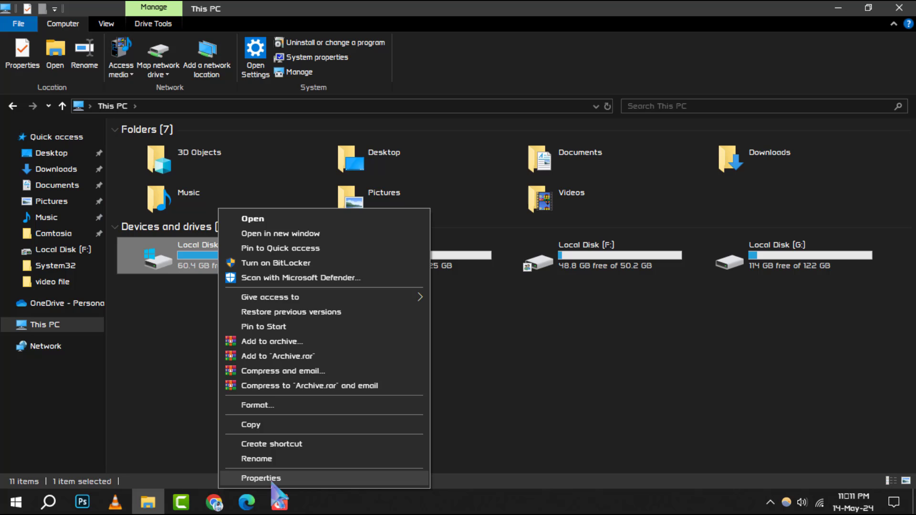
{"action": "left_click", "coordinate": [380, 478]}
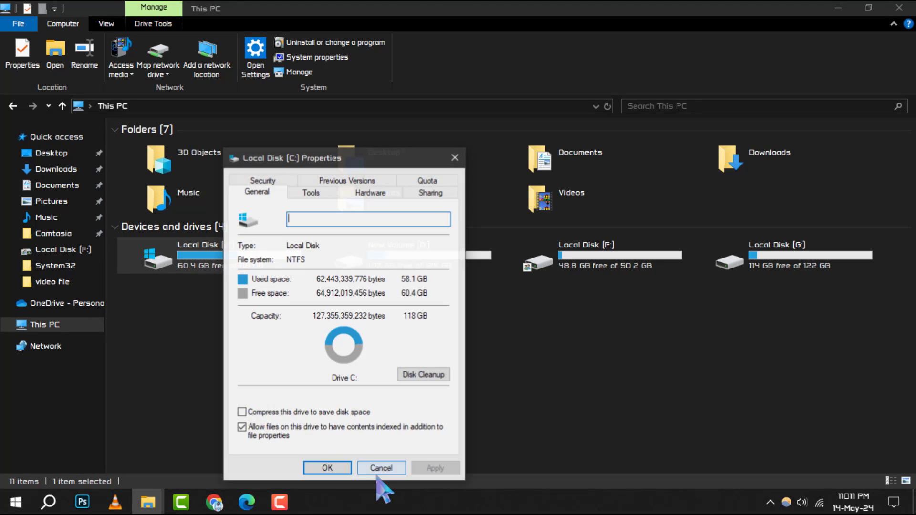
{"action": "left_click", "coordinate": [311, 192]}
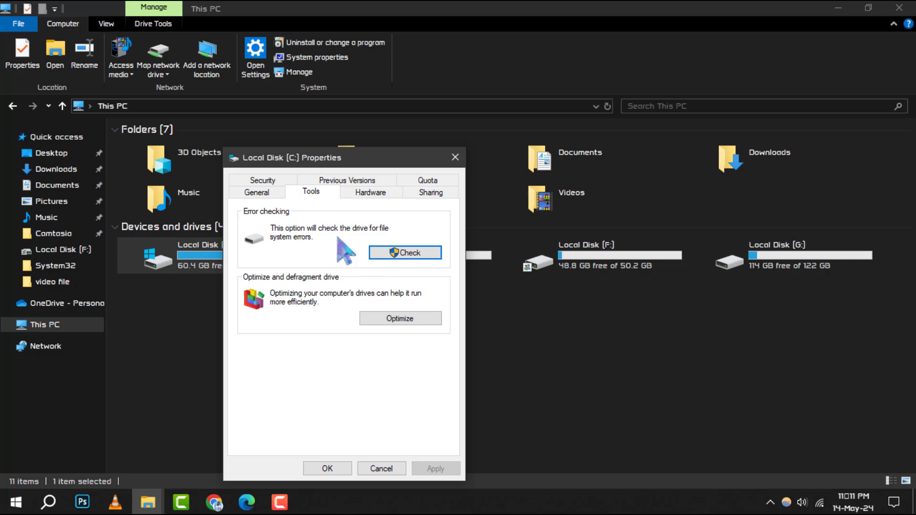
{"action": "left_click", "coordinate": [409, 255]}
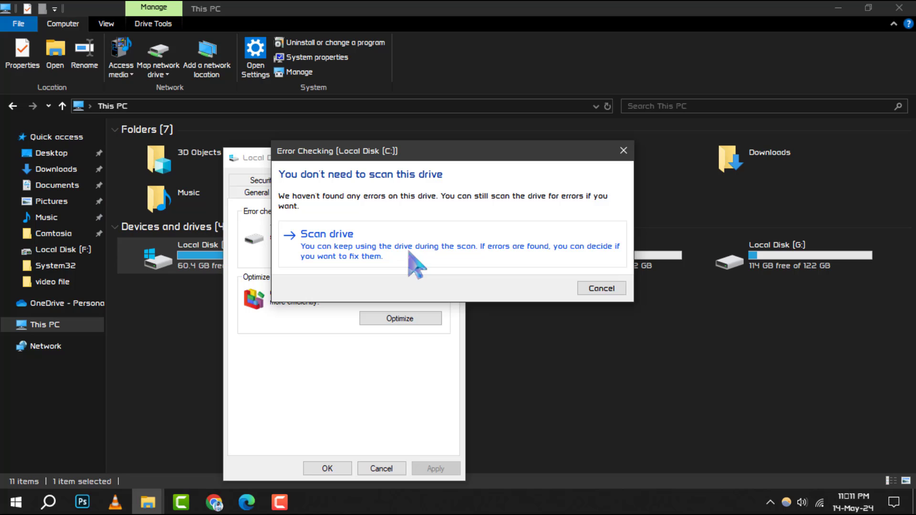
{"action": "left_click", "coordinate": [383, 253]}
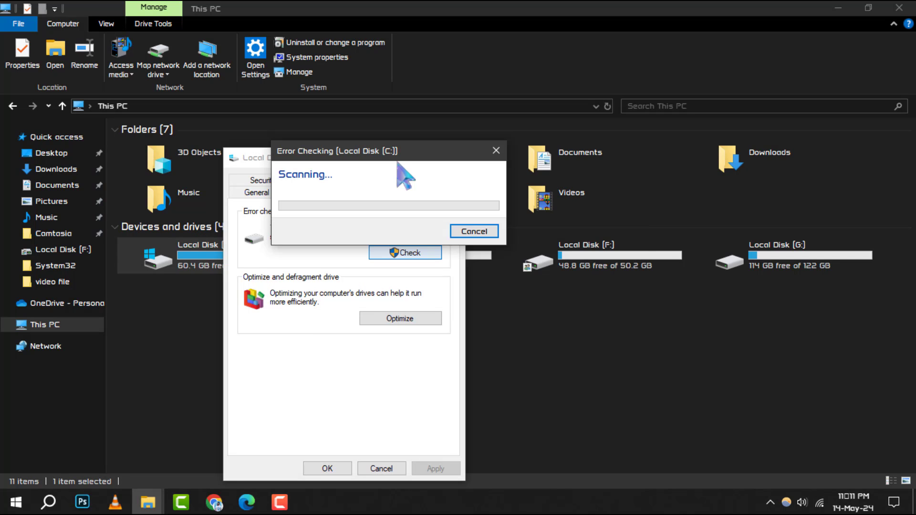
- Move the Error Checking progress window aside until the no-errors success message appears
{"action": "left_click_drag", "start_coordinate": [399, 159], "coordinate": [613, 270]}
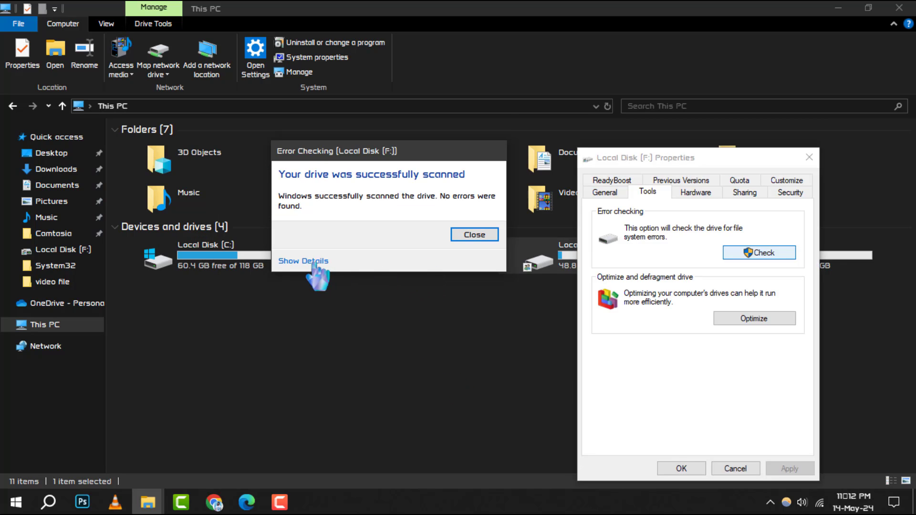
- Open the completed scan's details in Event Viewer, showing the PrintService Operational log
{"action": "left_click", "coordinate": [313, 262]}
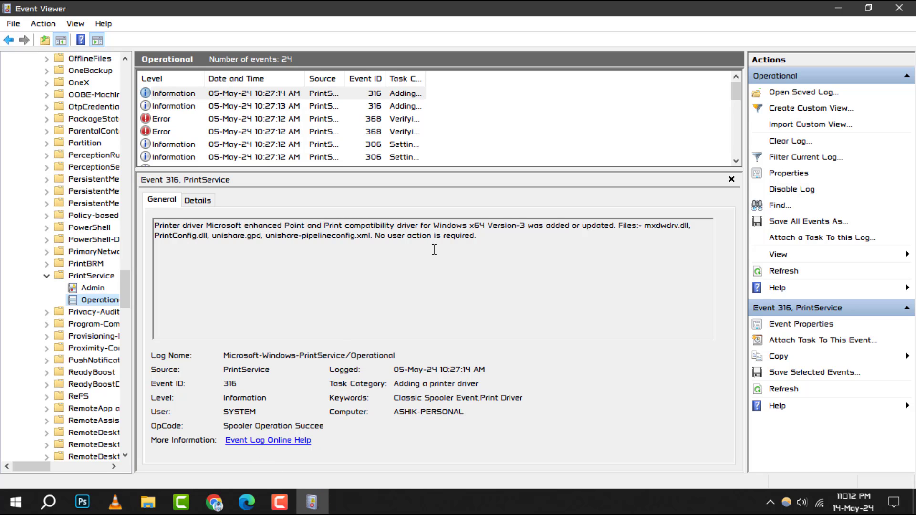
{"action": "scroll", "coordinate": [420, 139], "scroll_direction": "down", "scroll_amount": 2}
{"action": "scroll", "coordinate": [421, 142], "scroll_direction": "down", "scroll_amount": 2}
{"action": "scroll", "coordinate": [422, 143], "scroll_direction": "down", "scroll_amount": 1}
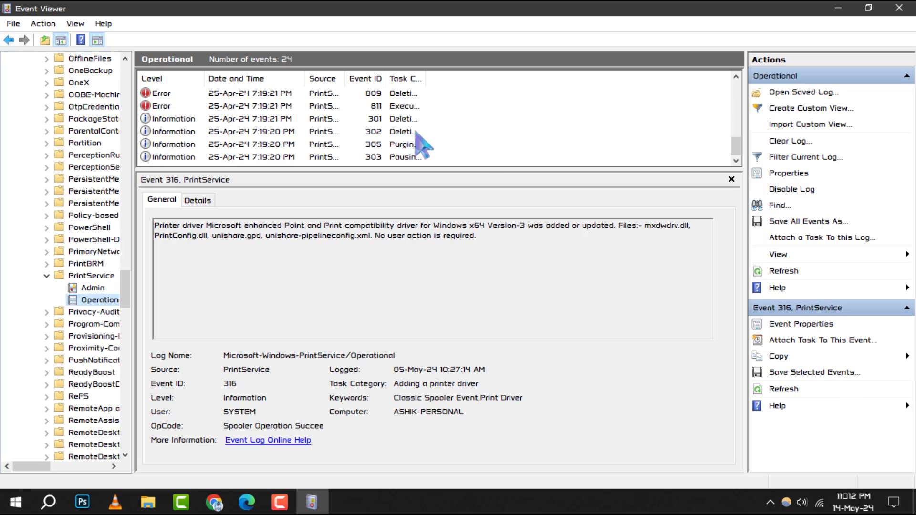
{"action": "scroll", "coordinate": [422, 144], "scroll_direction": "up", "scroll_amount": 2}
{"action": "scroll", "coordinate": [422, 147], "scroll_direction": "up", "scroll_amount": 3}
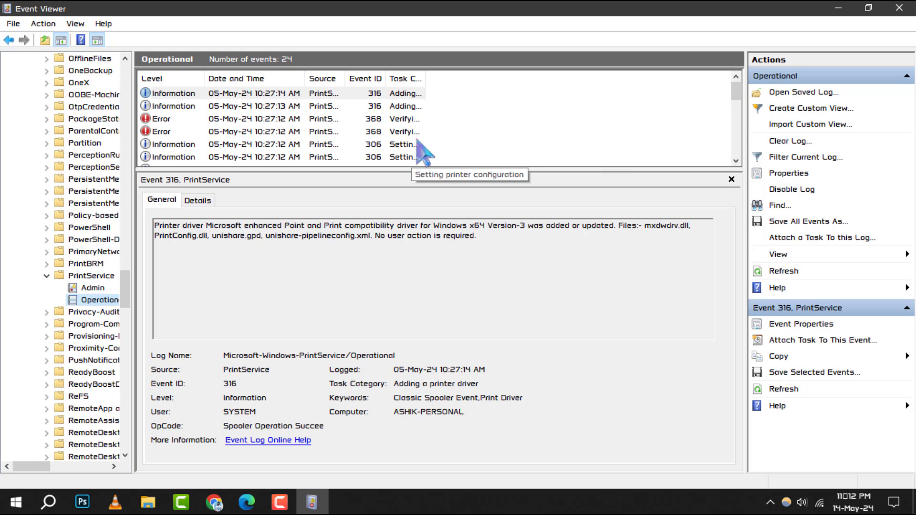
{"action": "scroll", "coordinate": [422, 150], "scroll_direction": "down", "scroll_amount": 5}
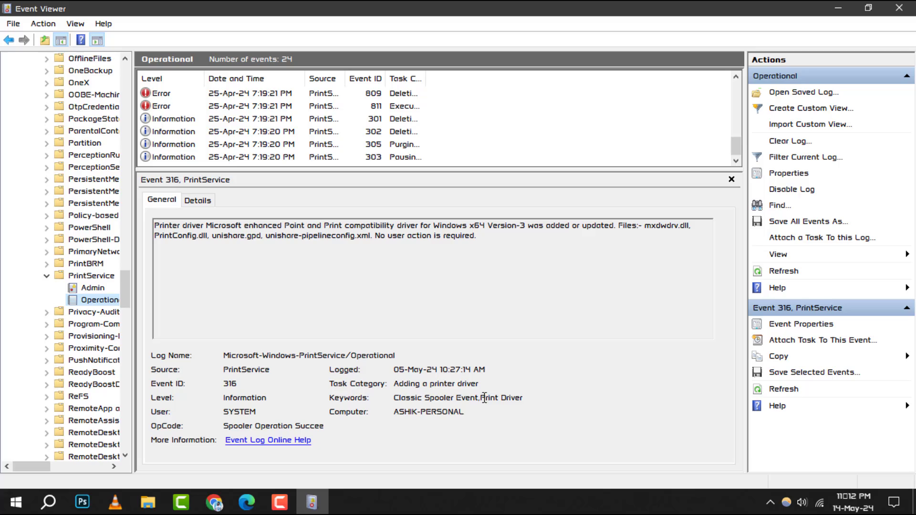